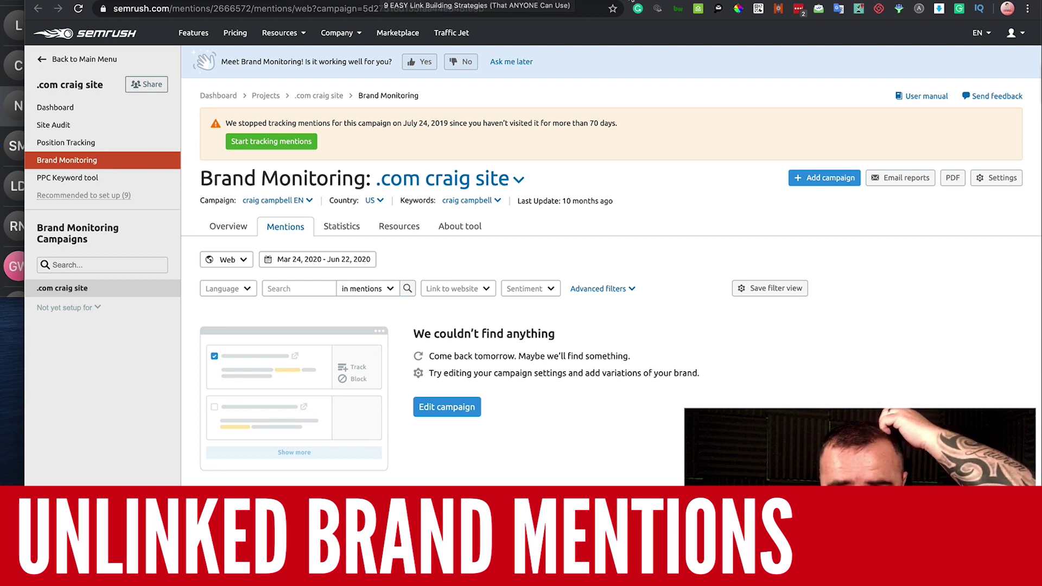
Step: Switch from the empty SEMrush Brand Monitoring tab to the BrandMentions homepage tab
key(ctrl+Tab)
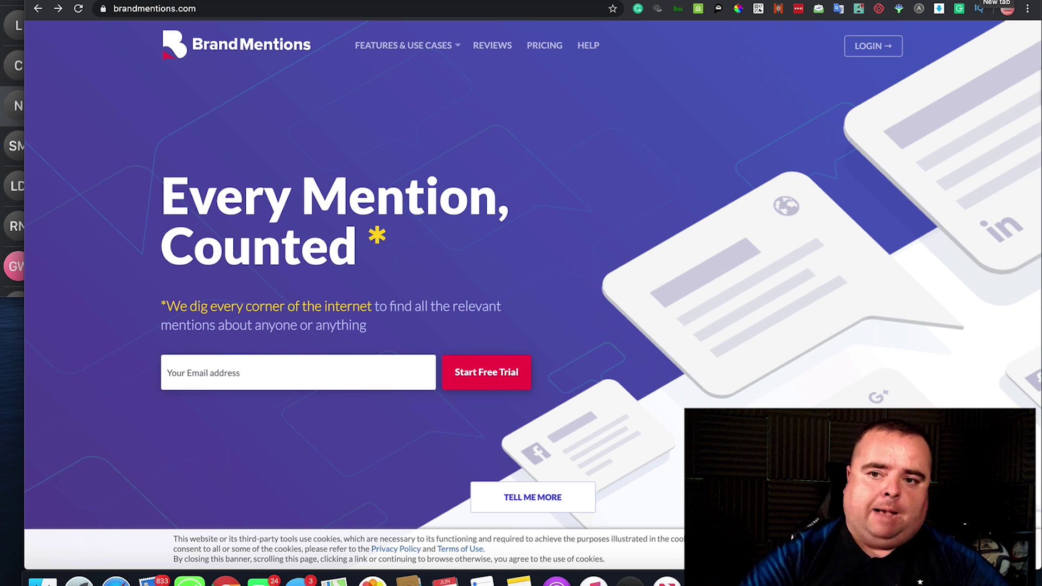
Step: Preview Google Alerts' news and web matches for the suggested name query
key(ctrl+Tab)
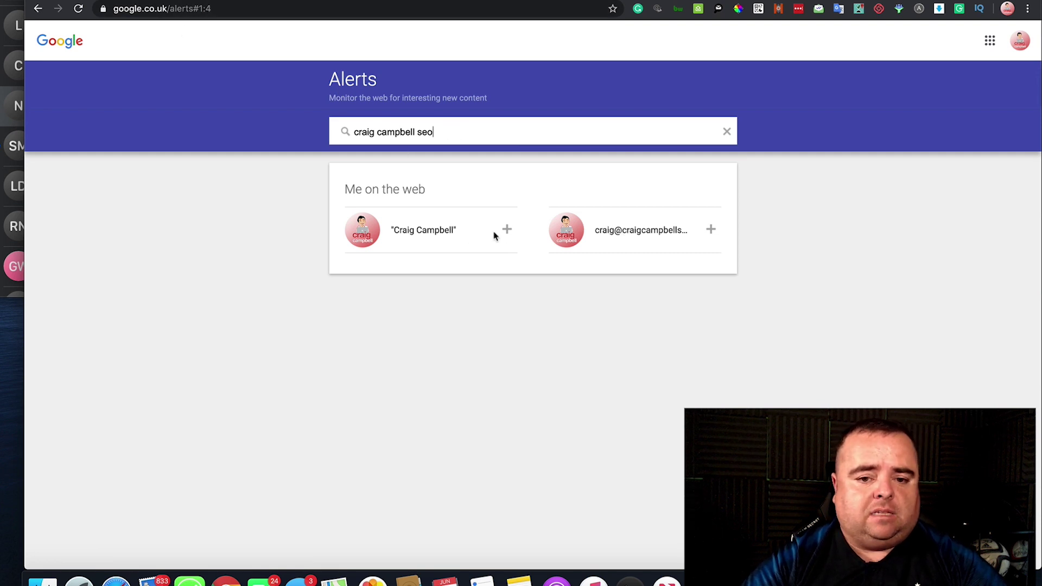
click(449, 230)
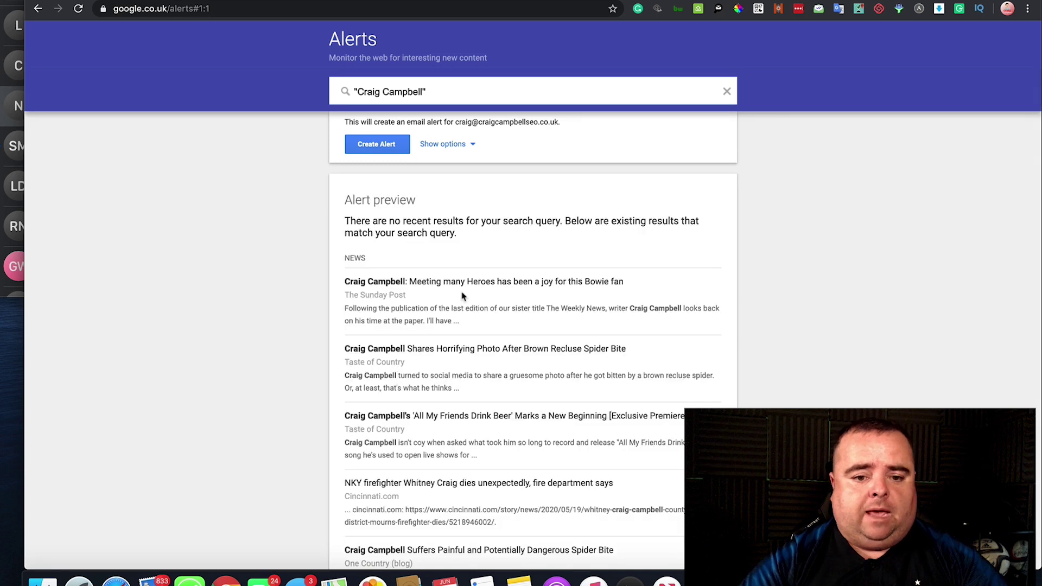
mouse_move(463, 297)
mouse_down()
mouse_move(473, 568)
mouse_move(439, 223)
mouse_up()
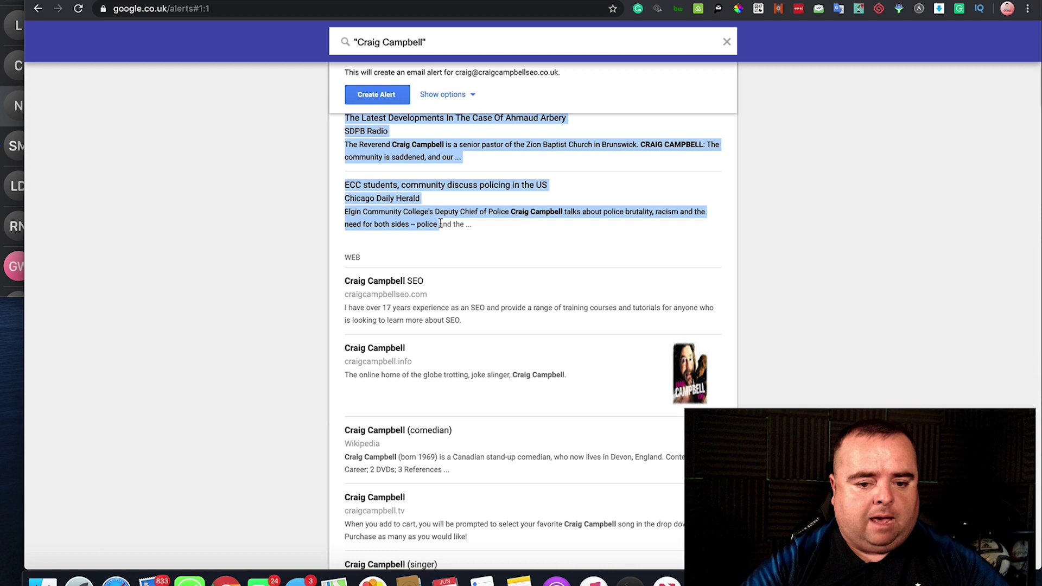
mouse_move(449, 316)
mouse_down()
mouse_move(472, 561)
mouse_move(449, 156)
mouse_move(478, 436)
mouse_move(491, 273)
mouse_move(503, 370)
mouse_move(492, 3)
mouse_up()
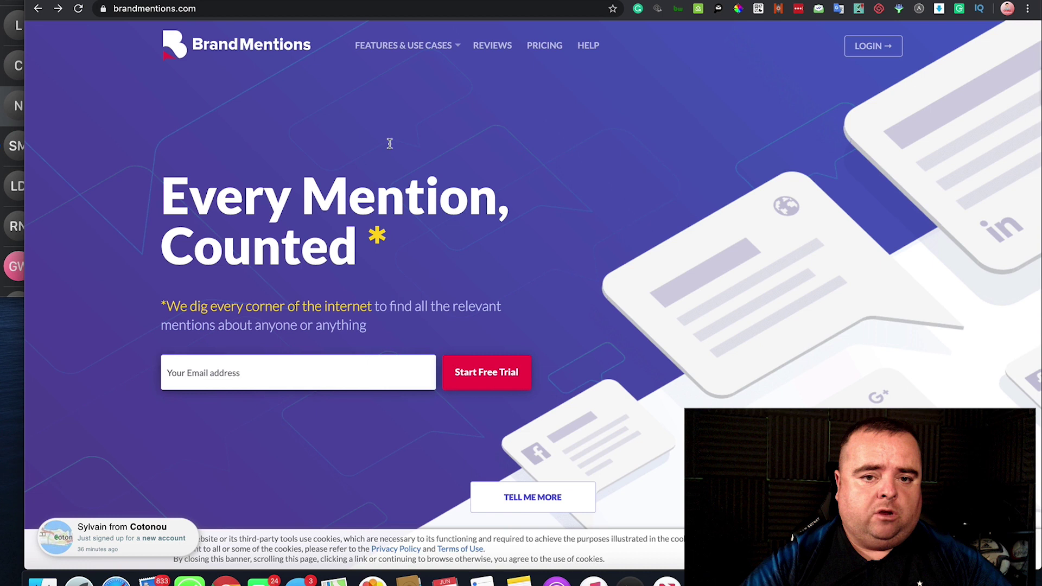
Step: Review BrandMentions pricing, noting the Growing Business plan's instant and historical mention limits
click(543, 50)
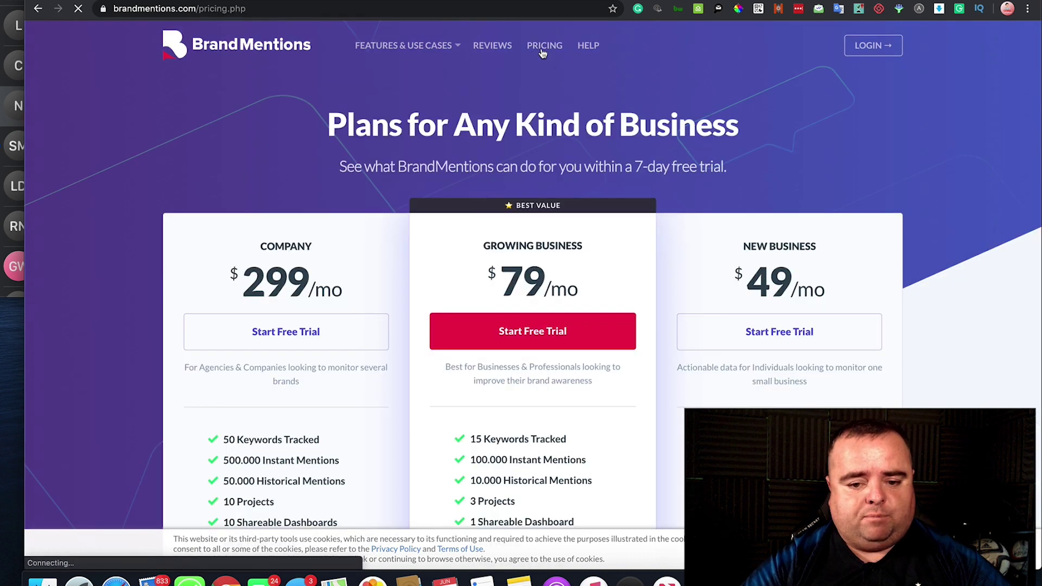
mouse_move(579, 427)
mouse_down()
mouse_move(593, 522)
mouse_move(566, 436)
mouse_up()
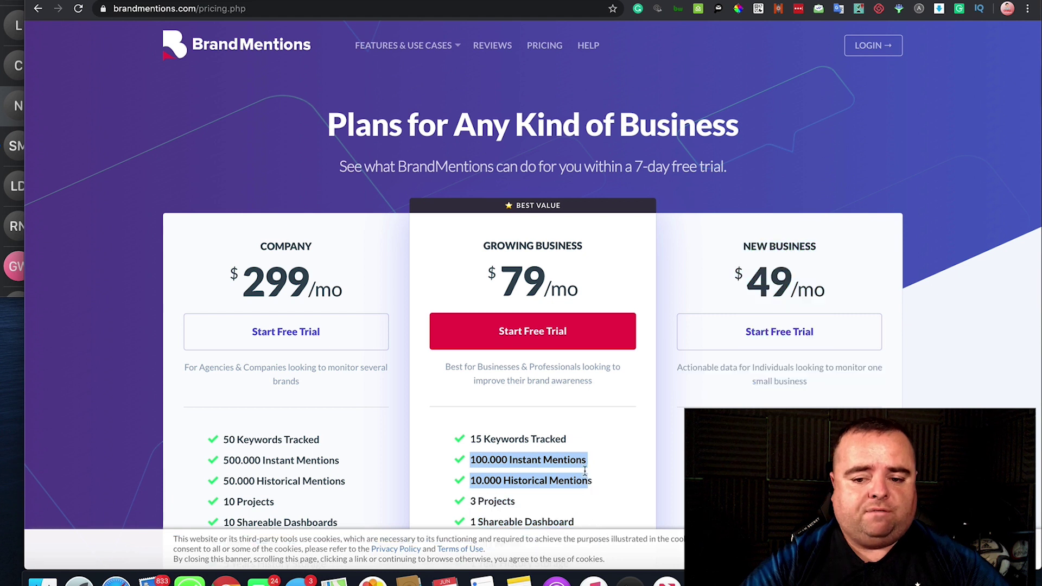
click(575, 439)
scroll(538, 390, down, 3)
scroll(535, 366, down, 2)
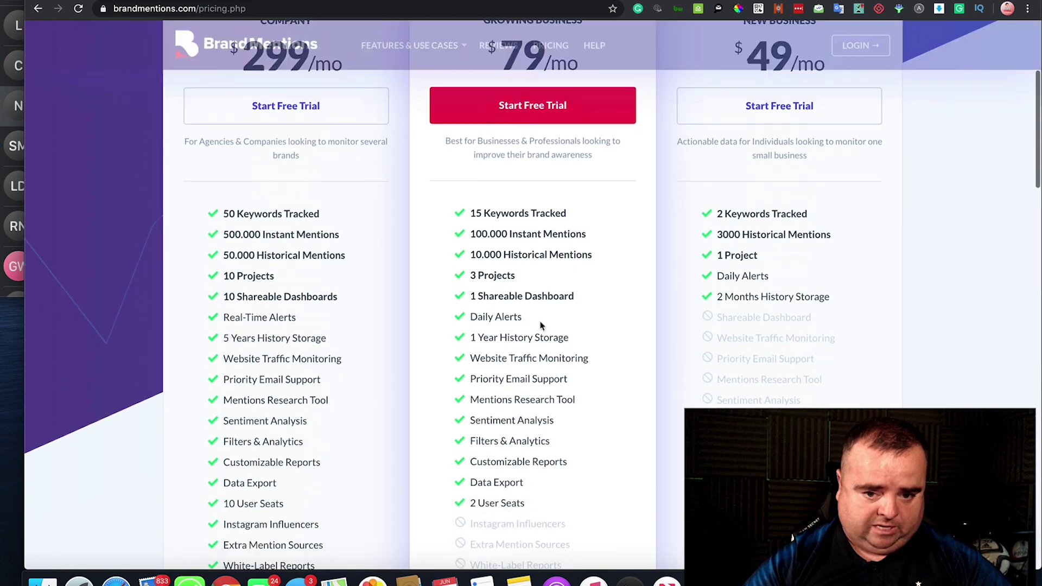
scroll(541, 325, down, 1)
scroll(540, 309, up, 3)
scroll(541, 310, down, 2)
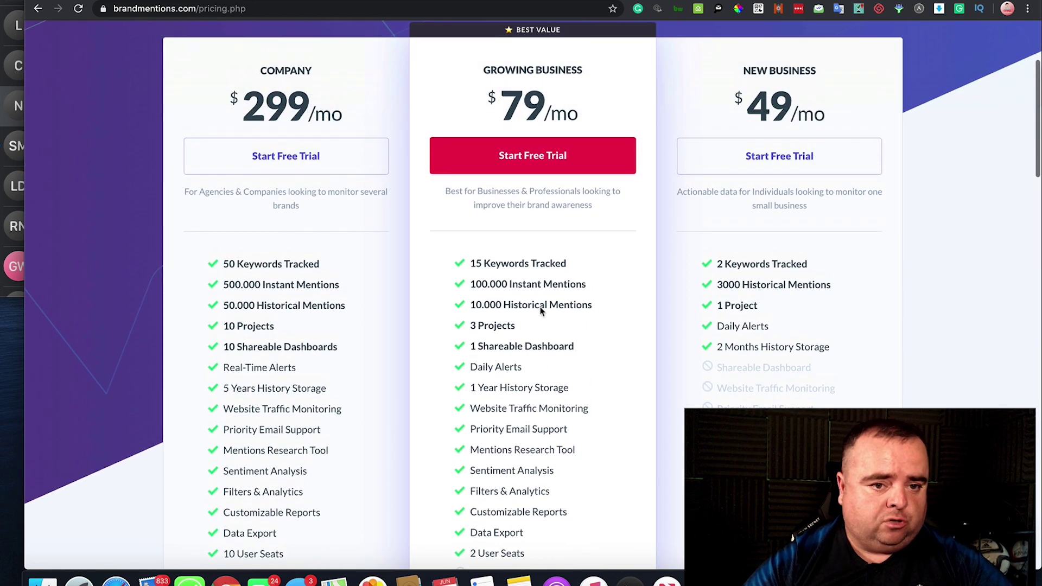
scroll(542, 310, up, 2)
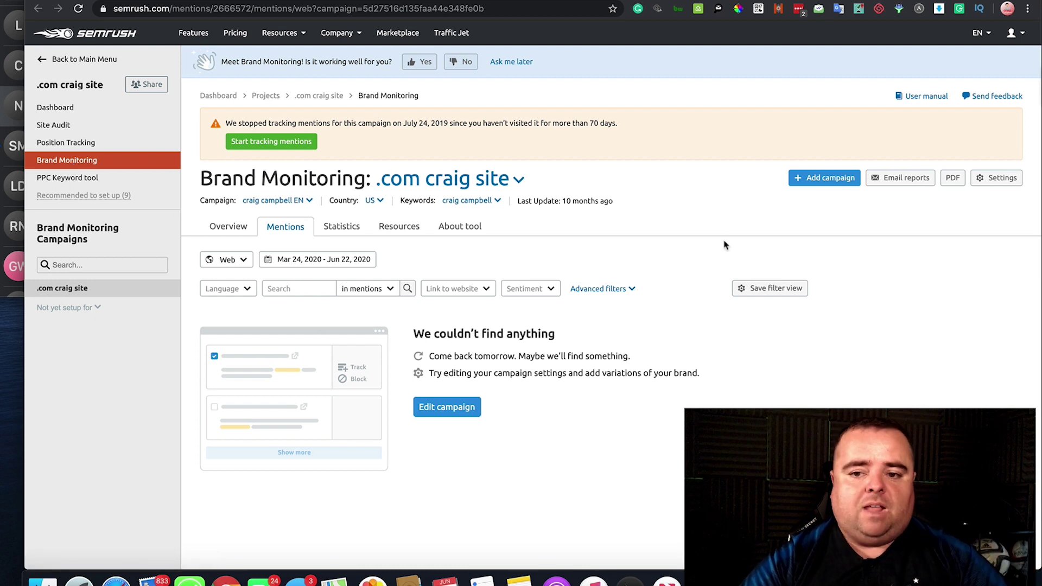
Step: Start a new SEMrush Brand Monitoring campaign and close the form without filling it
click(824, 178)
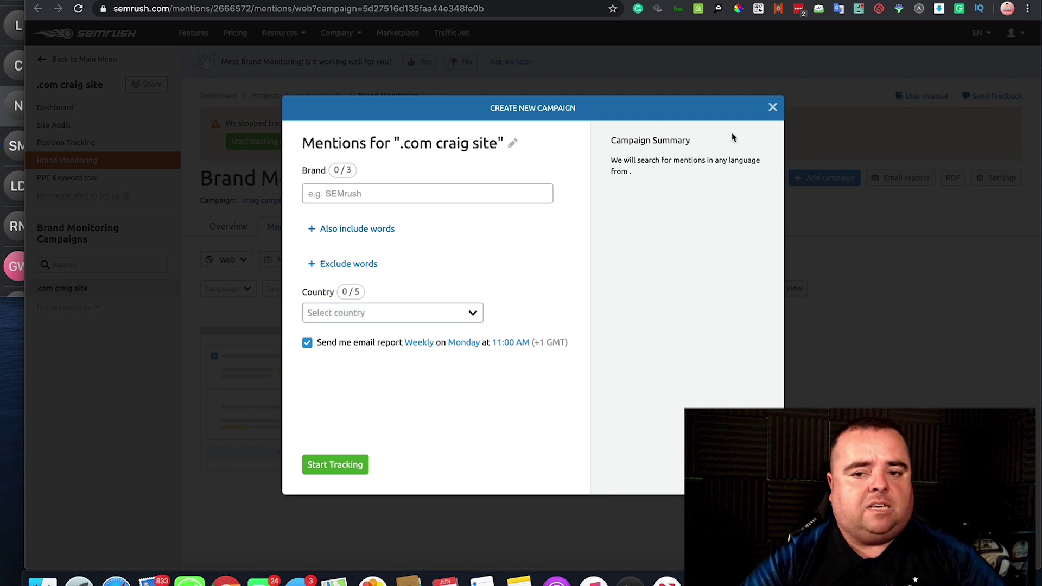
click(773, 107)
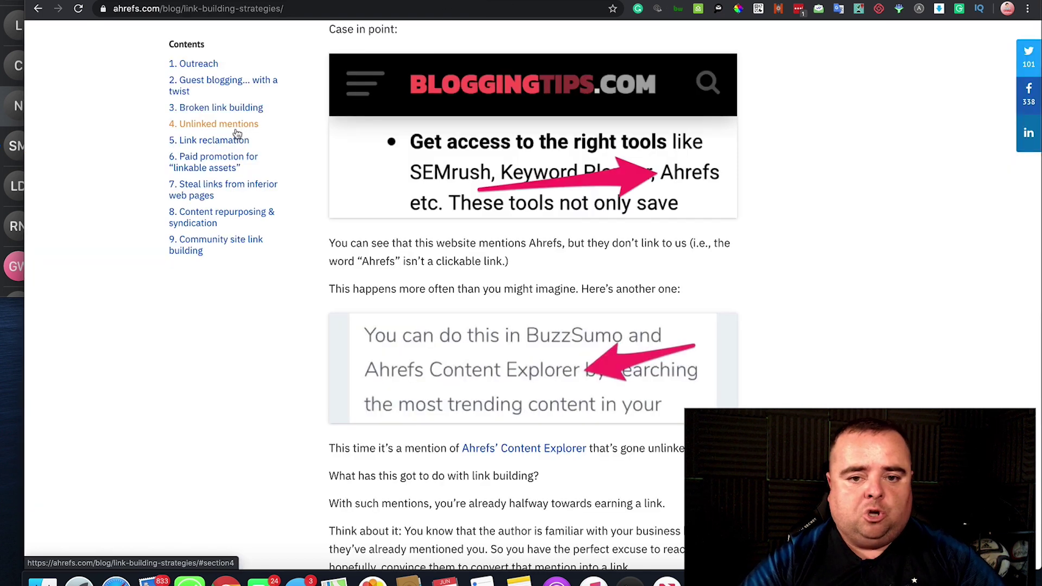
scroll(772, 265, up, 3)
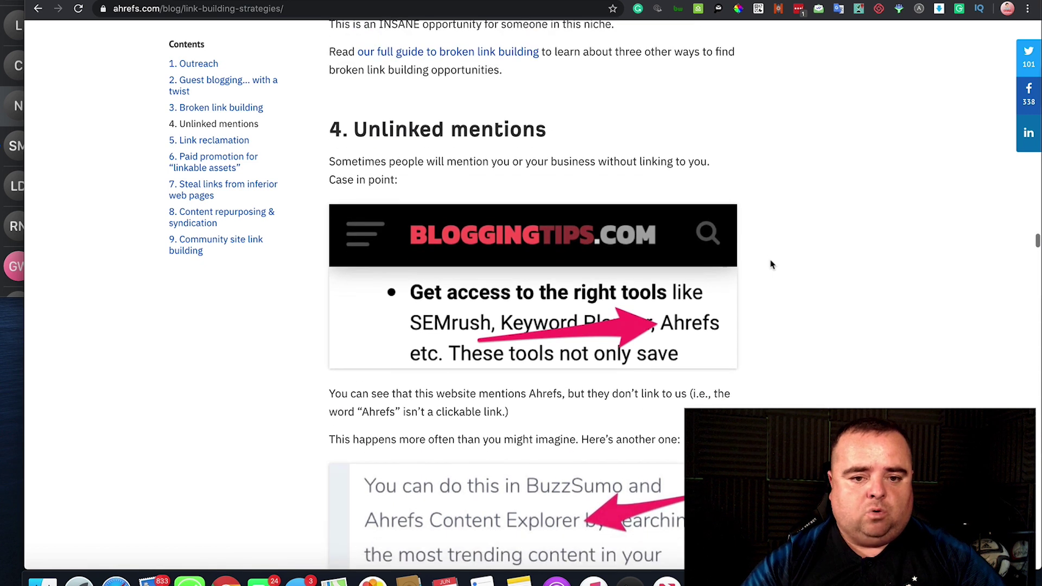
scroll(772, 265, down, 5)
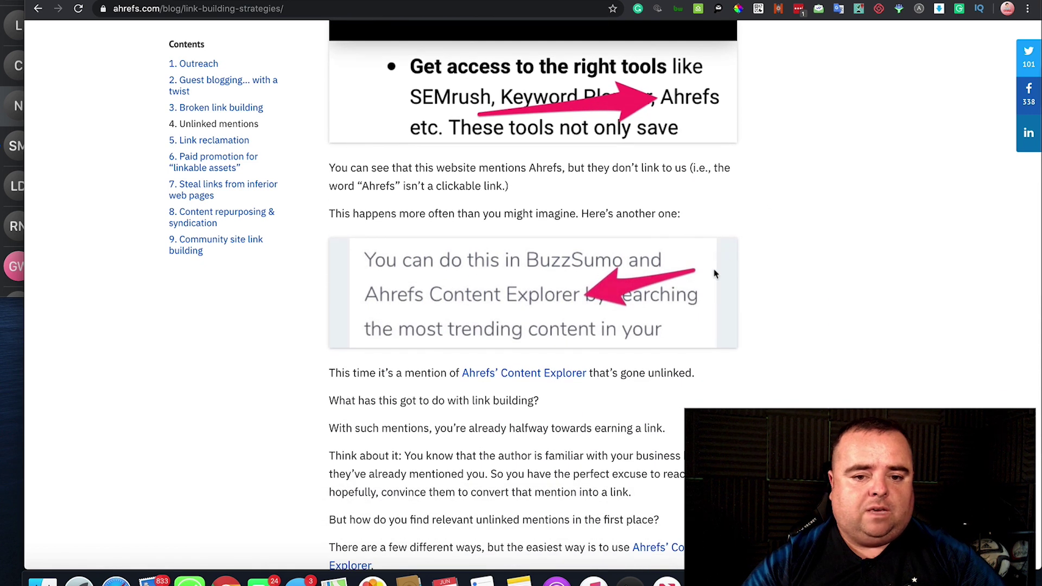
scroll(542, 274, down, 1)
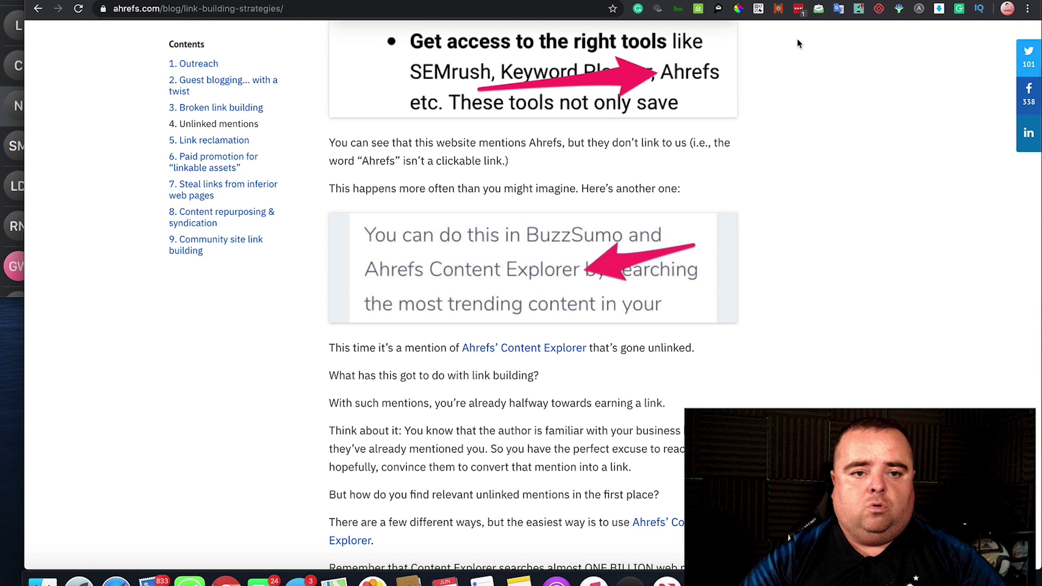
key(ctrl+t)
text(ahrefs.com)
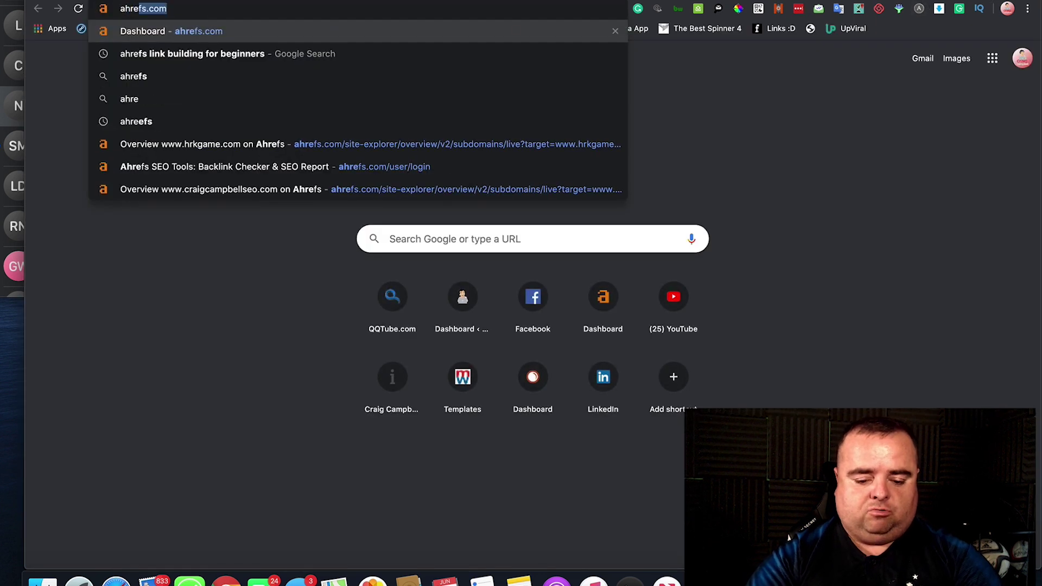
key(Return)
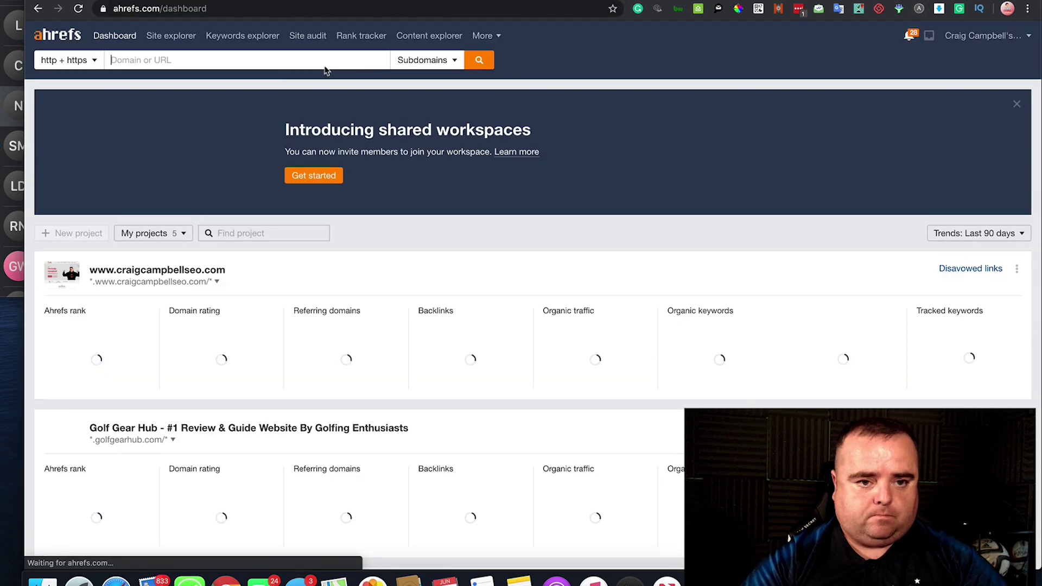
click(228, 60)
text(www.)
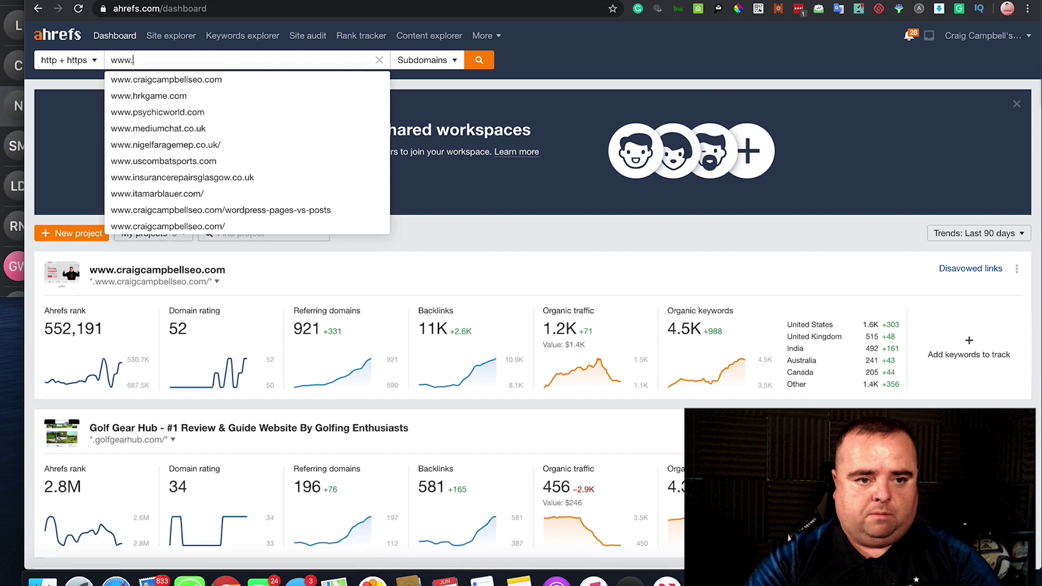
text(ahrew)
key(BackSpace)
key(BackSpace)
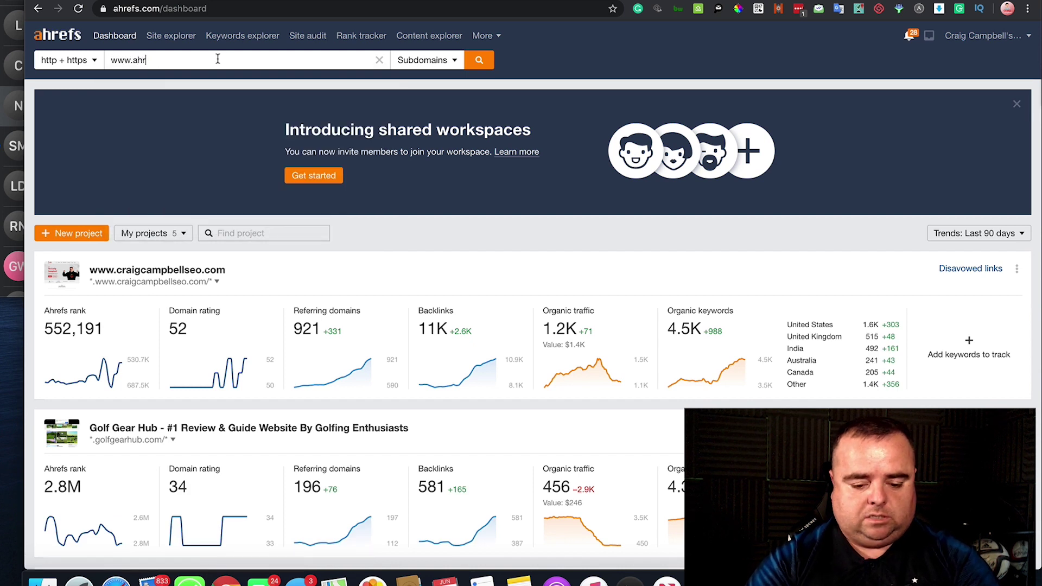
text(s.com)
key(Return)
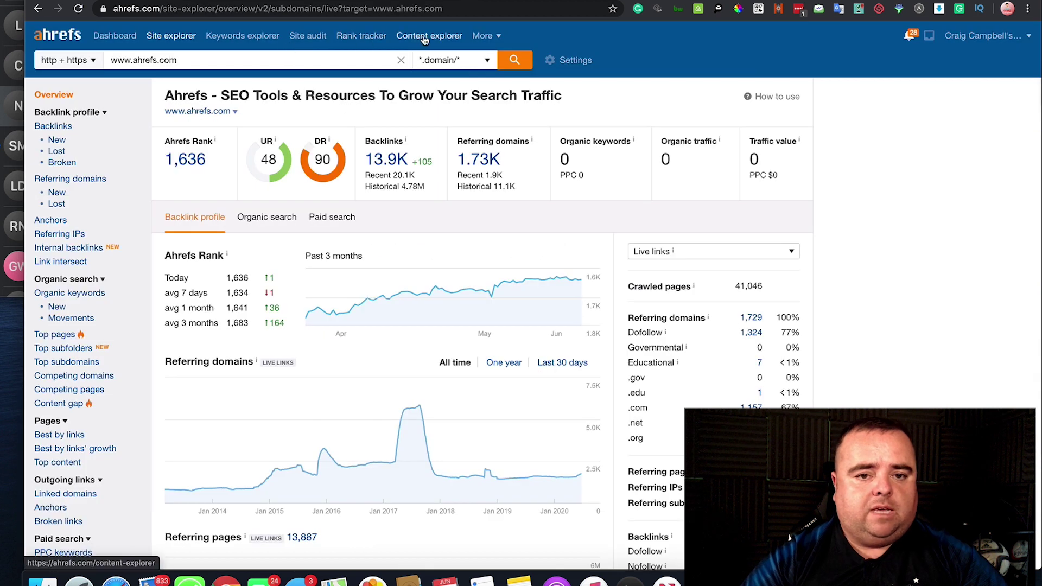
click(426, 37)
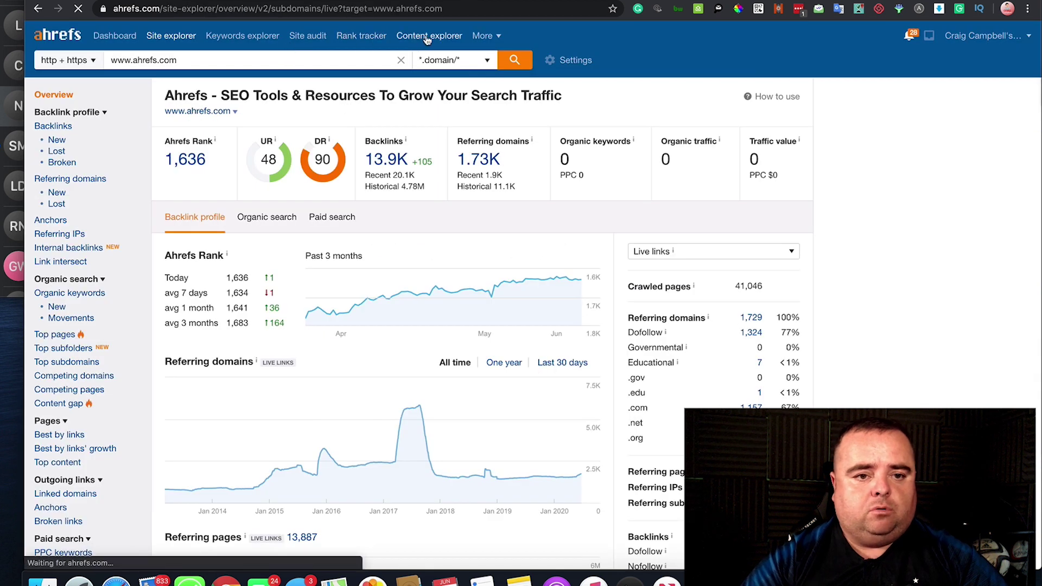
click(740, 179)
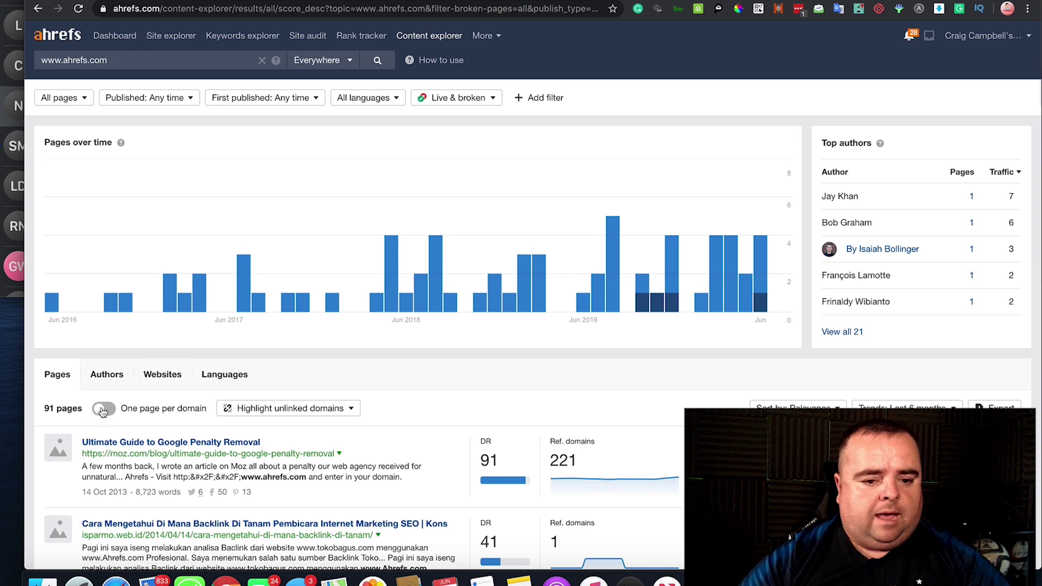
scroll(103, 411, down, 3)
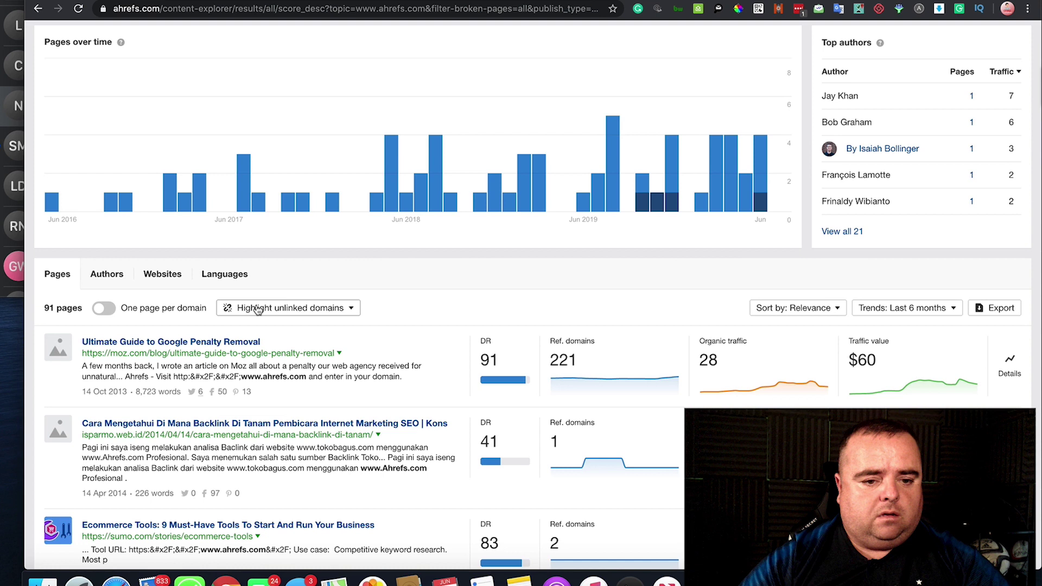
click(257, 310)
text(www.ahrefs)
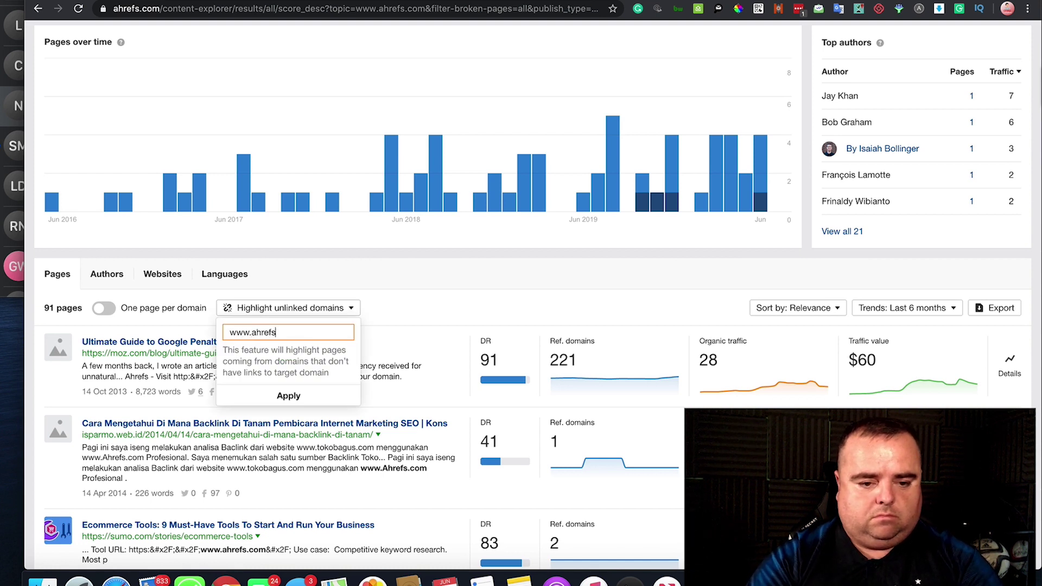
text(.com)
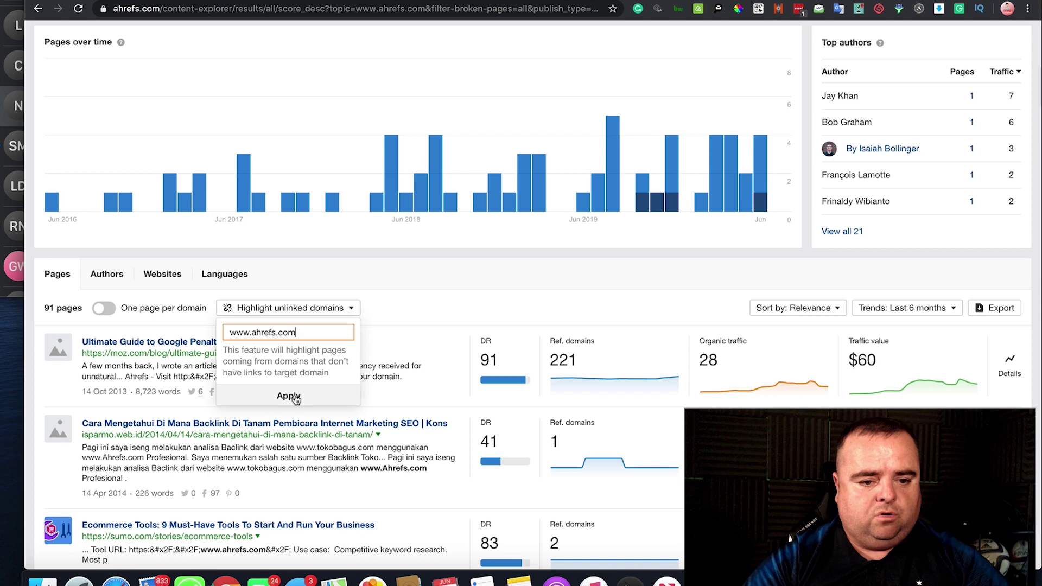
click(289, 397)
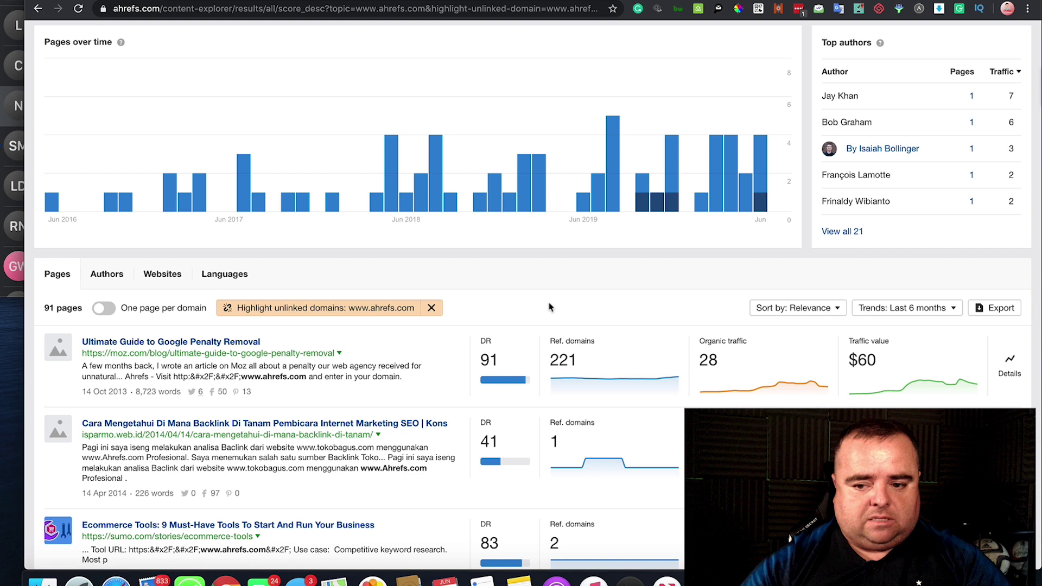
scroll(538, 296, down, 5)
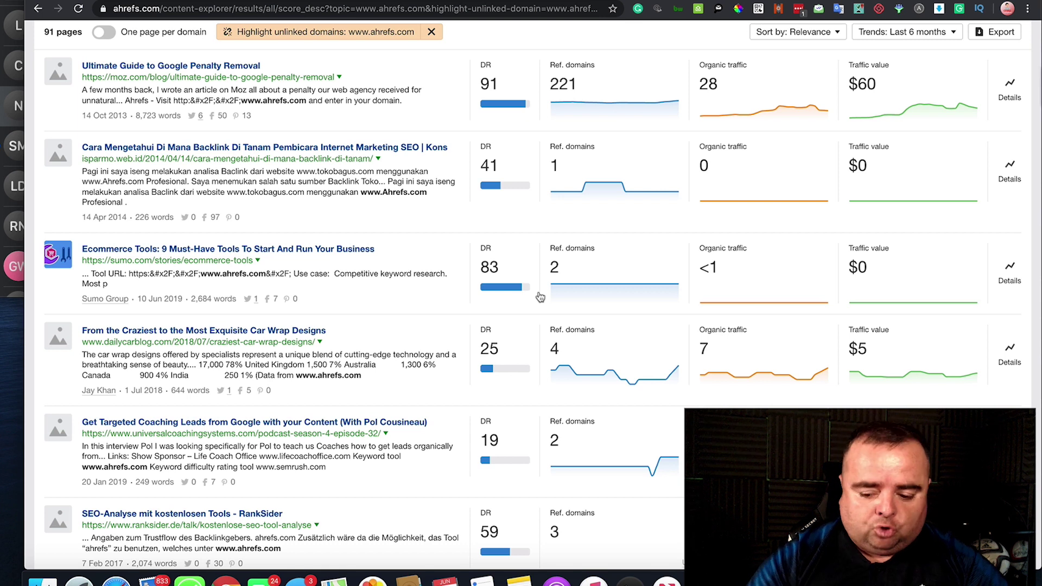
scroll(540, 297, down, 1)
scroll(540, 298, down, 2)
scroll(540, 297, down, 3)
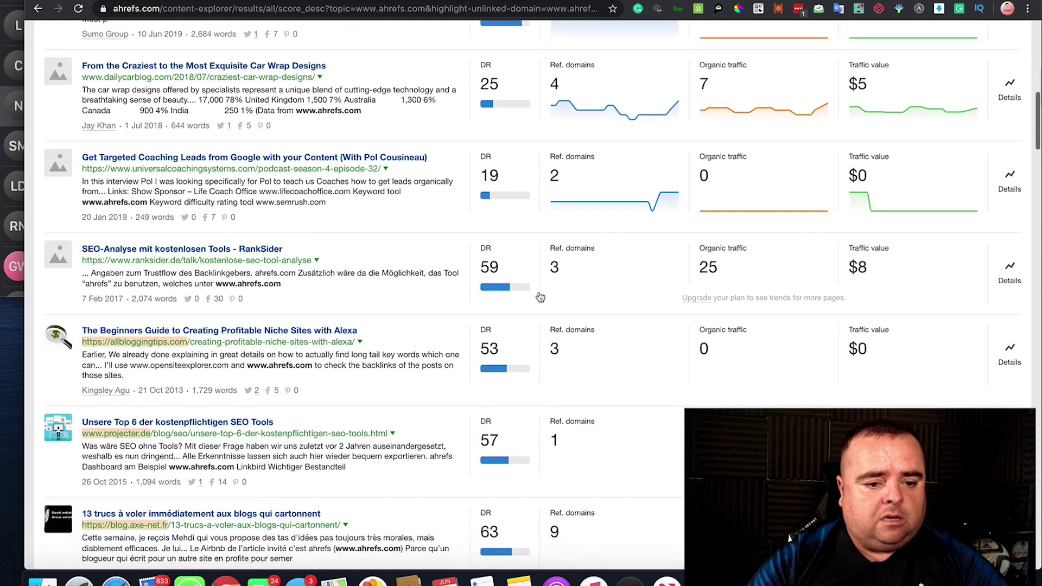
scroll(540, 297, down, 1)
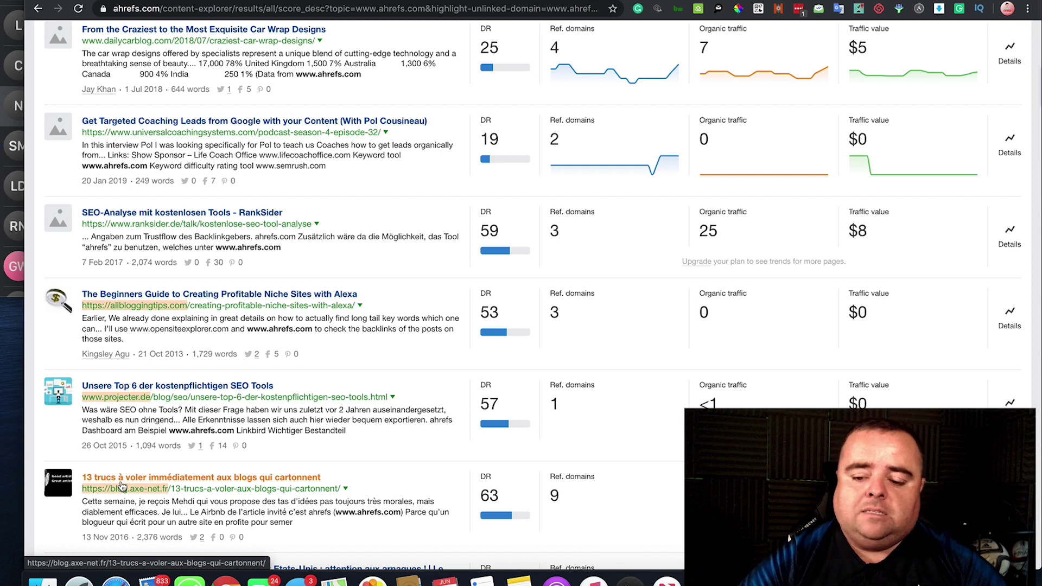
scroll(121, 487, up, 2)
scroll(120, 486, up, 1)
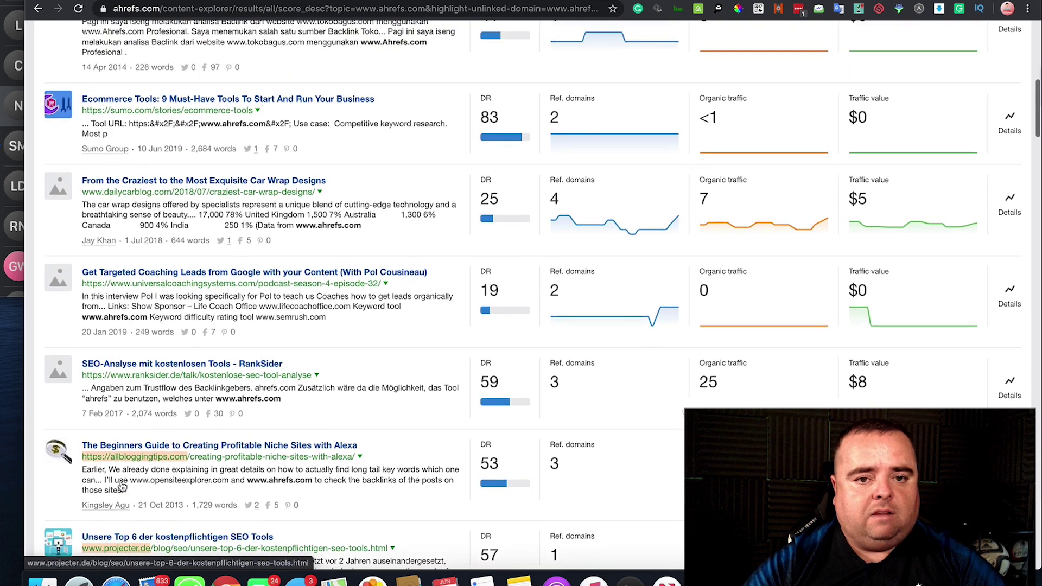
scroll(120, 486, up, 2)
scroll(120, 486, up, 2)
scroll(122, 486, up, 1)
scroll(121, 487, up, 1)
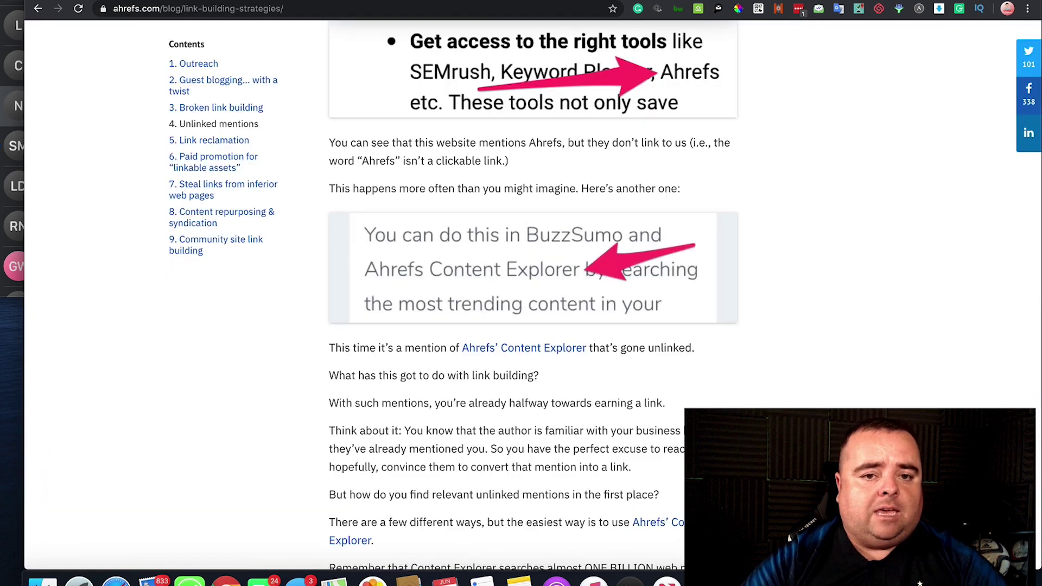
scroll(533, 294, down, 1)
scroll(533, 293, down, 3)
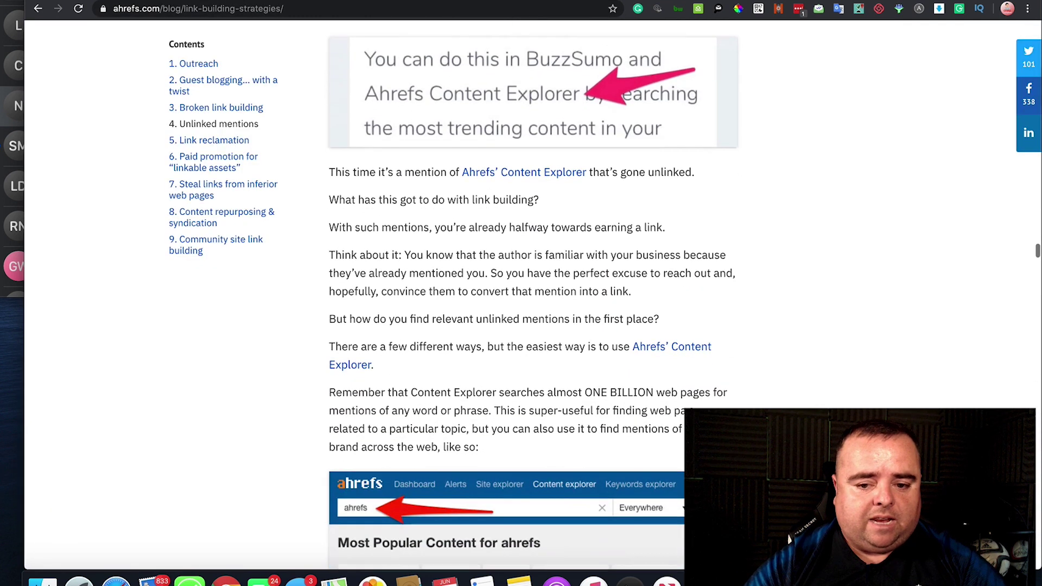
scroll(534, 293, down, 3)
scroll(534, 294, down, 3)
scroll(534, 293, down, 3)
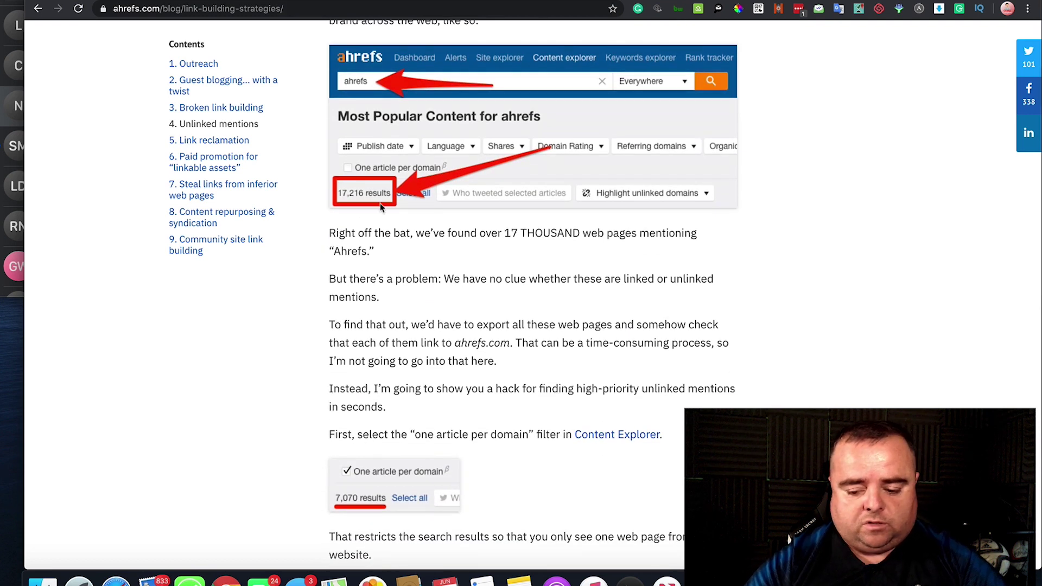
scroll(380, 208, down, 1)
scroll(381, 208, down, 4)
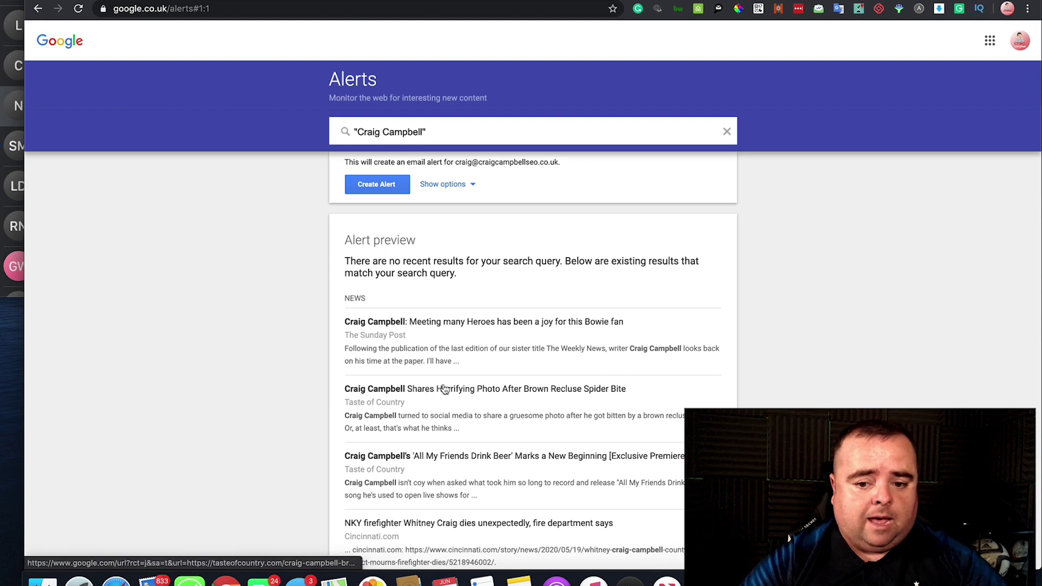
Step: Open the Taste of Country spider-bite news story from the Google Alerts preview
click(423, 390)
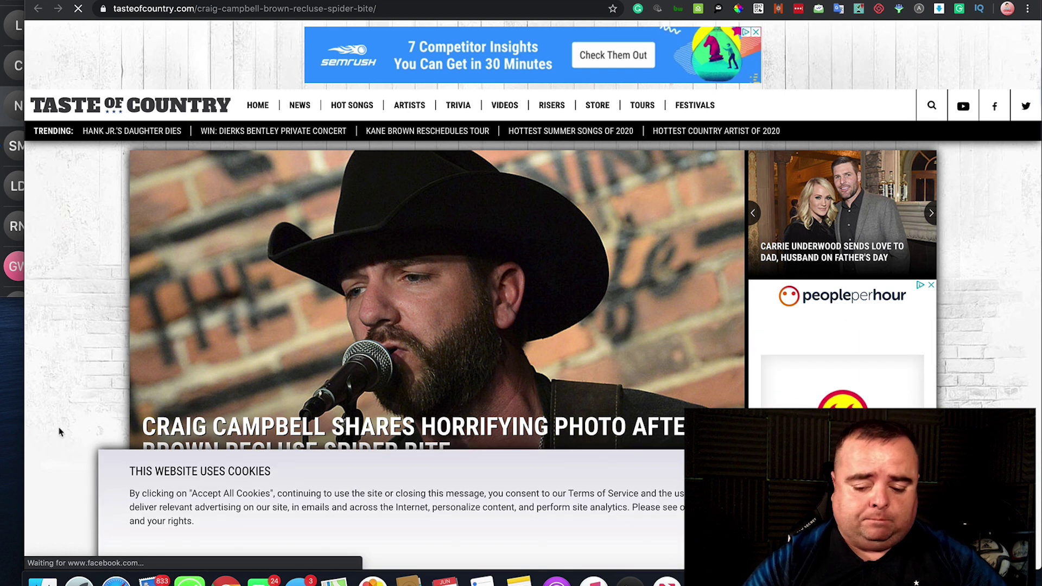
scroll(59, 436, down, 5)
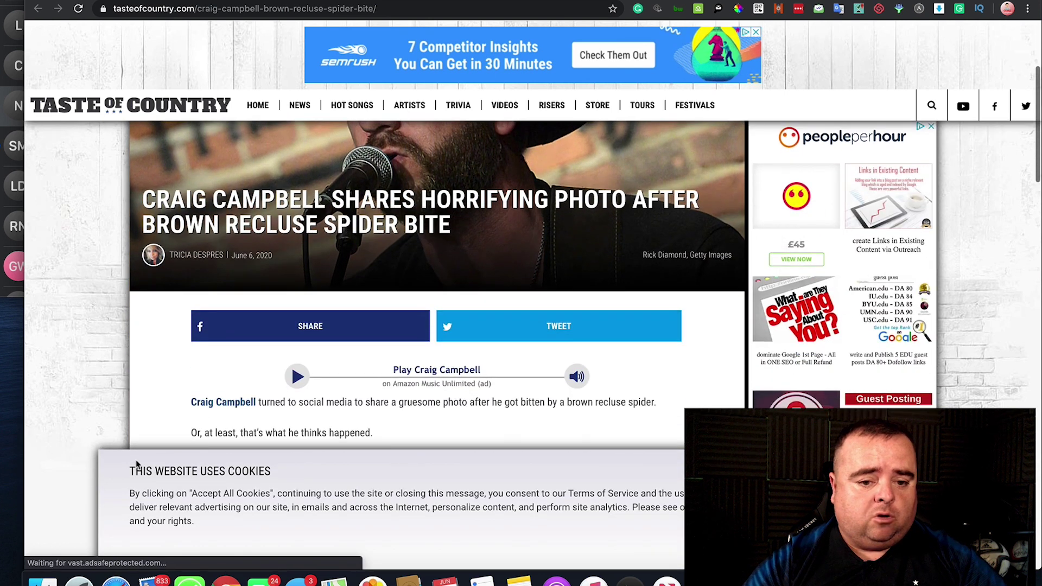
scroll(154, 456, down, 3)
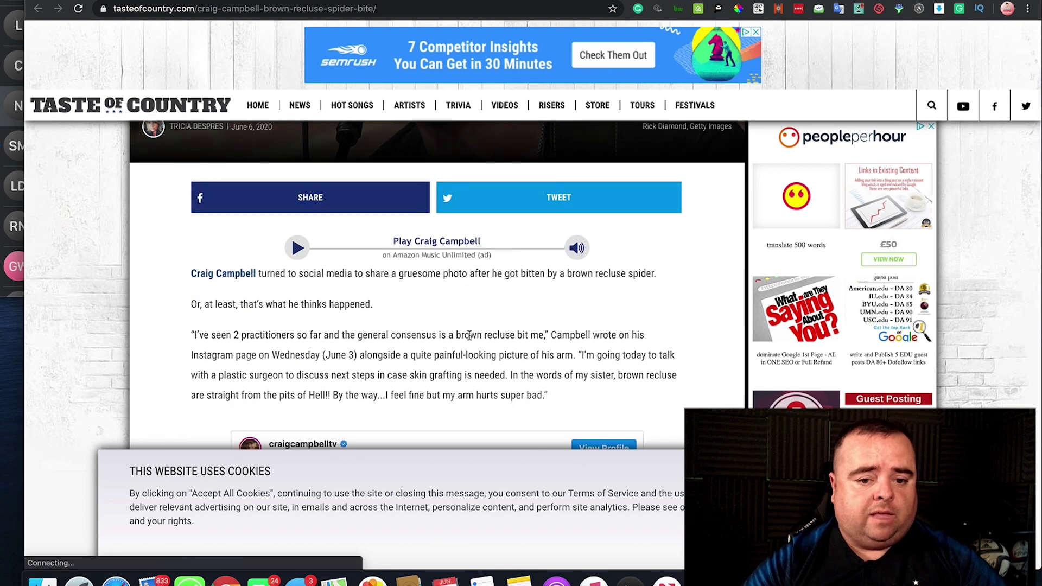
scroll(470, 340, down, 3)
scroll(470, 340, down, 2)
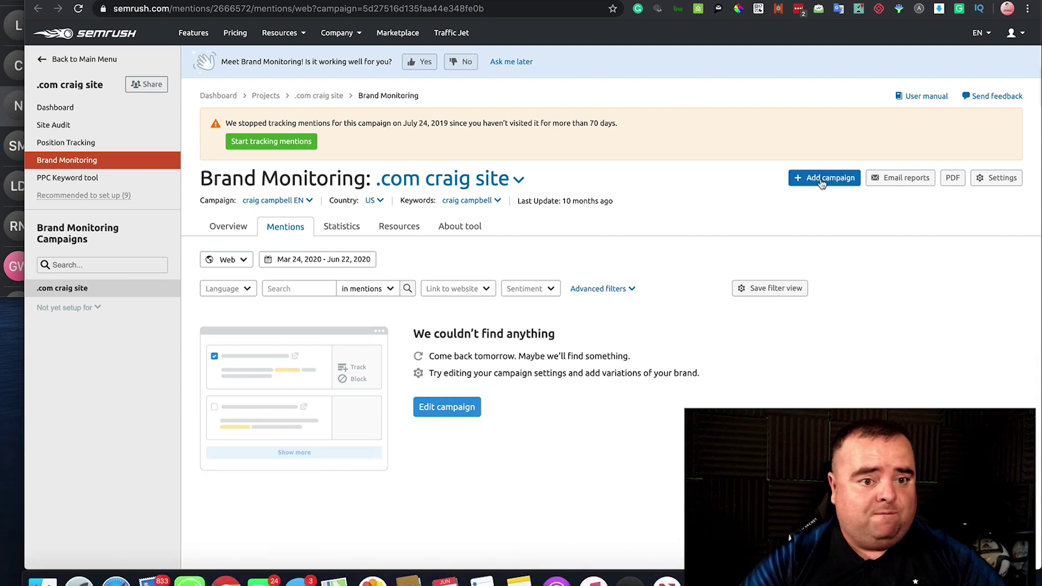
click(822, 181)
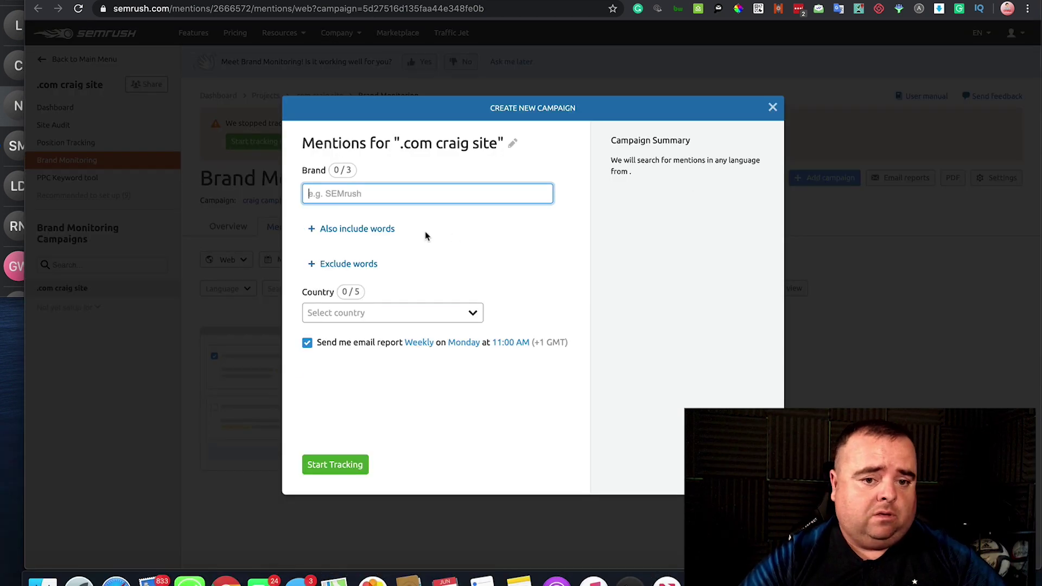
click(382, 238)
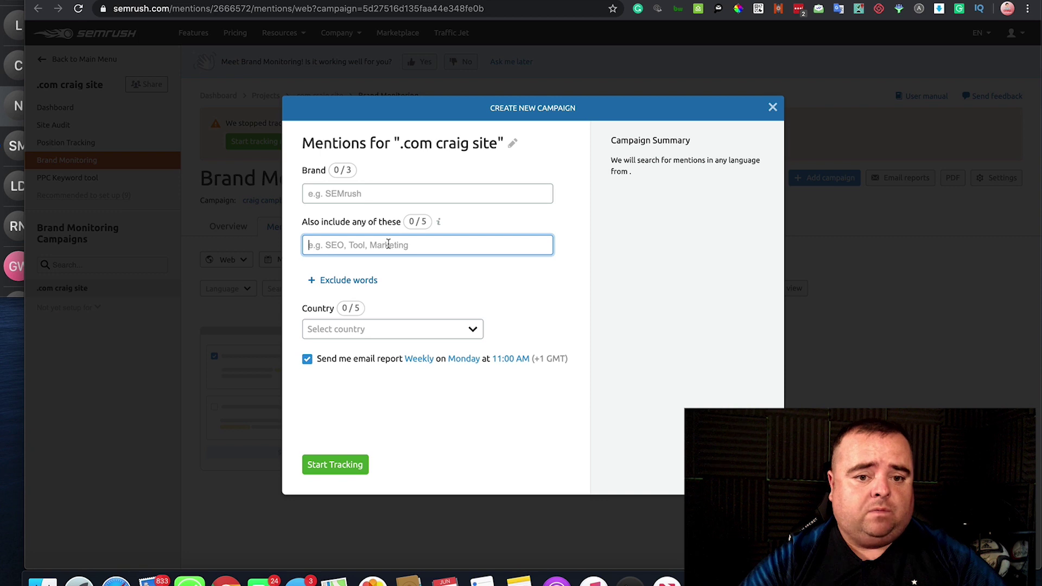
click(774, 107)
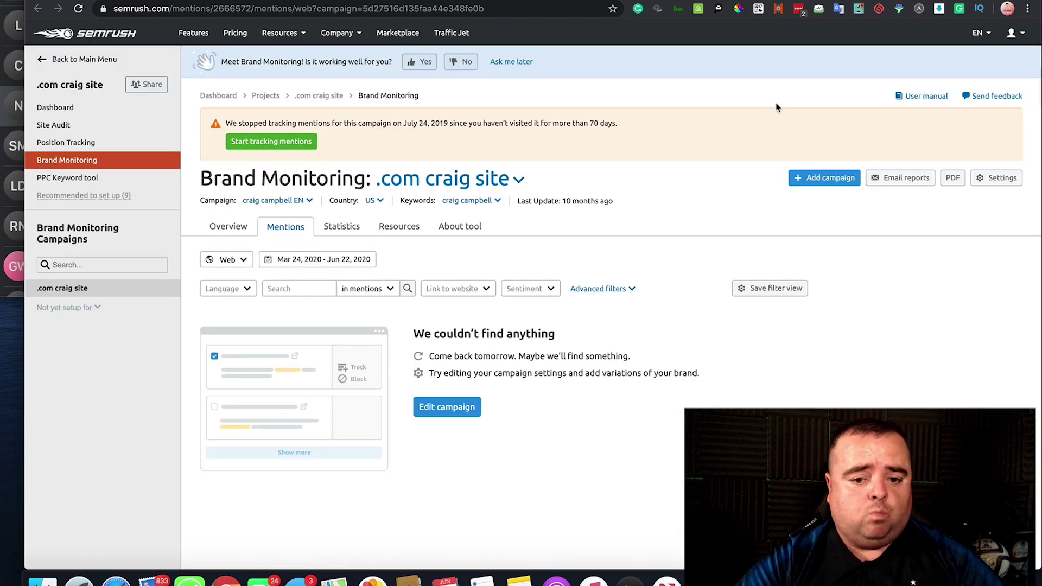